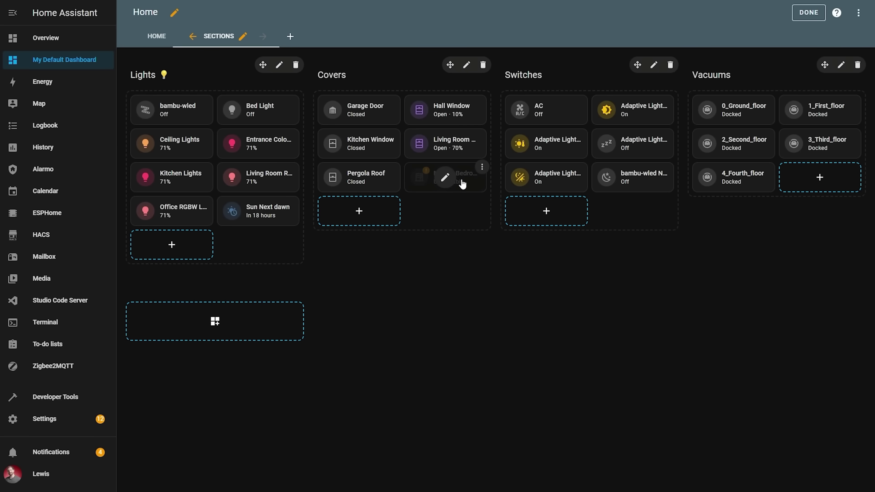
Move the Living Room card under Kitchen Window and the Hall Window card to the bottom-left slot.
left_click_drag(462, 184, 445, 179)
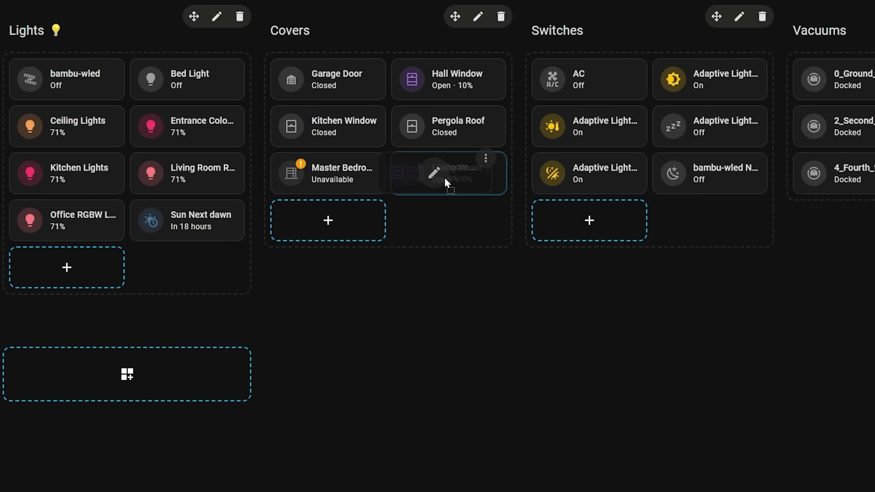
left_click_drag(358, 152, 191, 262)
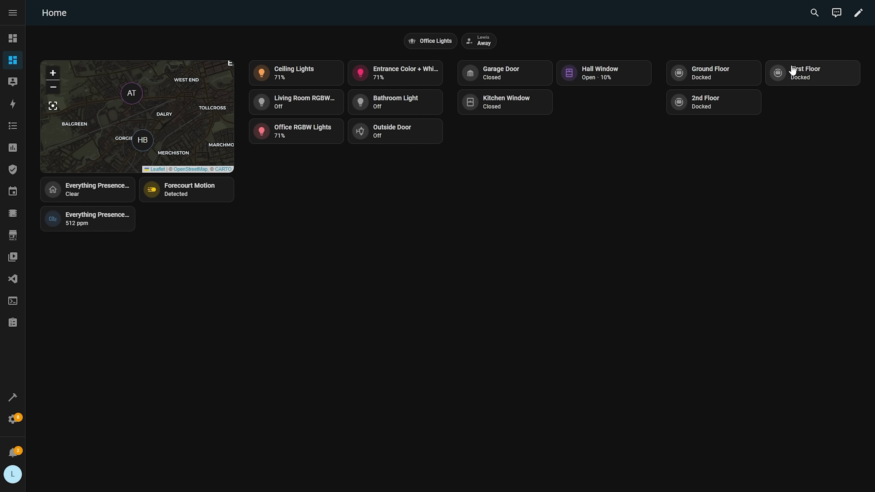
left_click(860, 13)
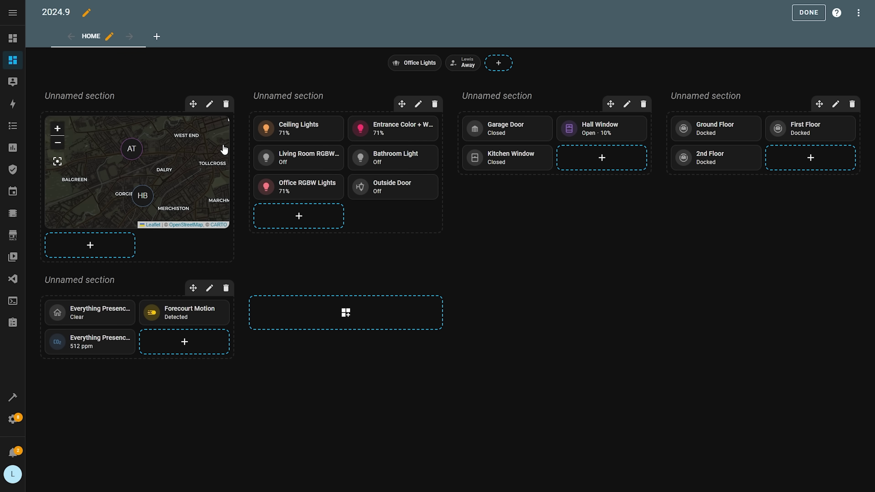
Widen the map section to four columns and save it.
left_click(210, 105)
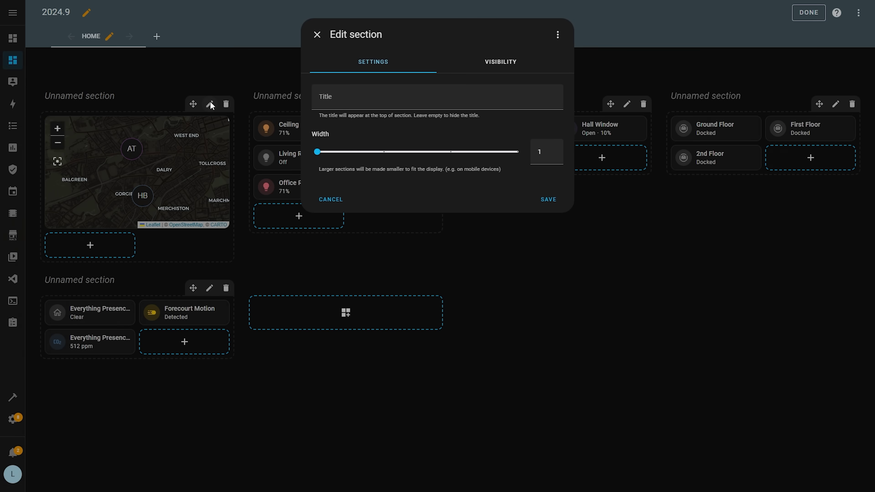
left_click_drag(258, 224, 439, 236)
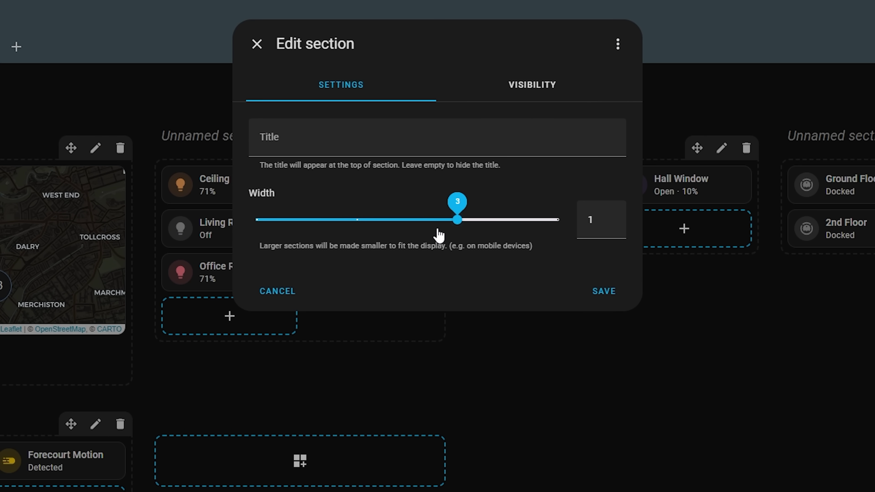
left_click_drag(523, 243, 545, 236)
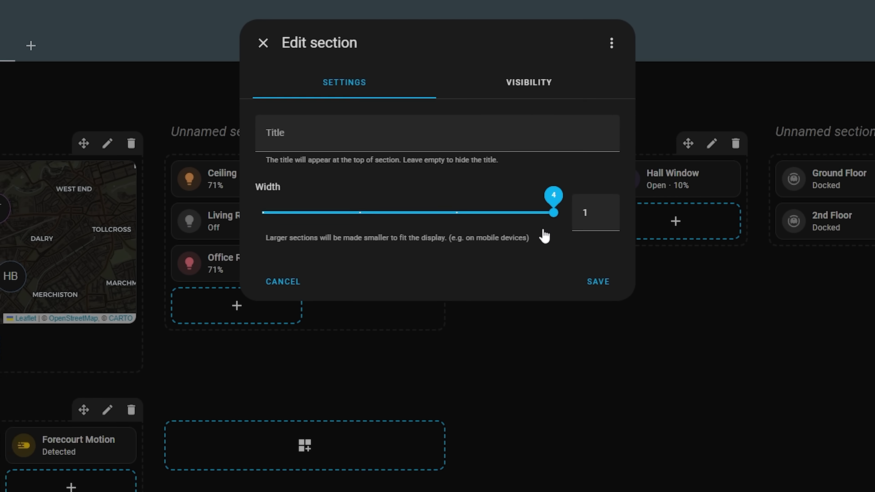
left_click(604, 291)
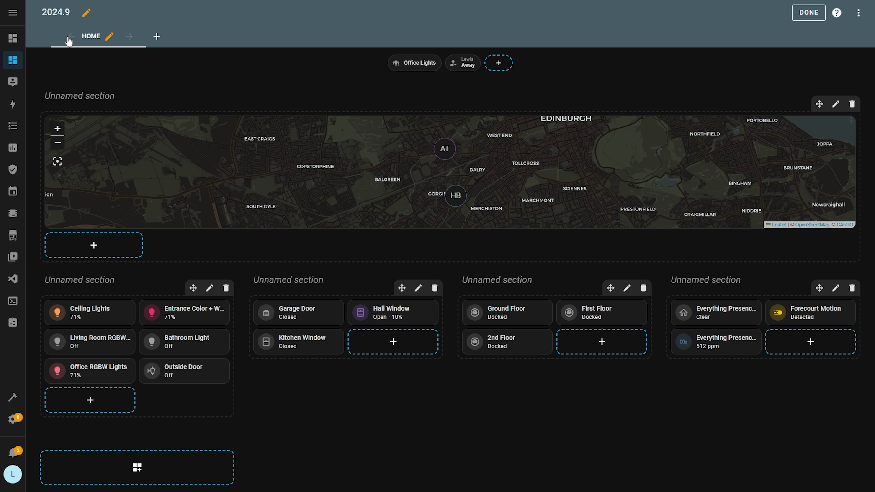
Raise the Home view's maximum number of columns and save the view.
left_click(109, 38)
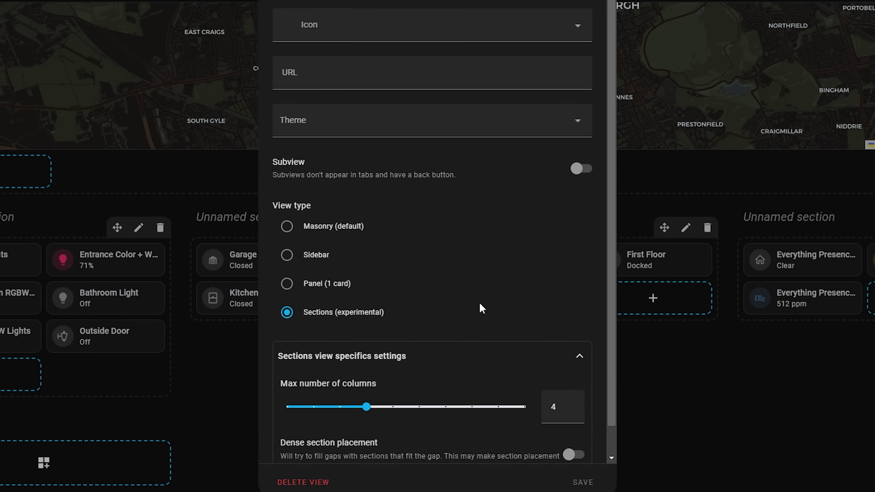
mouse_move(389, 420)
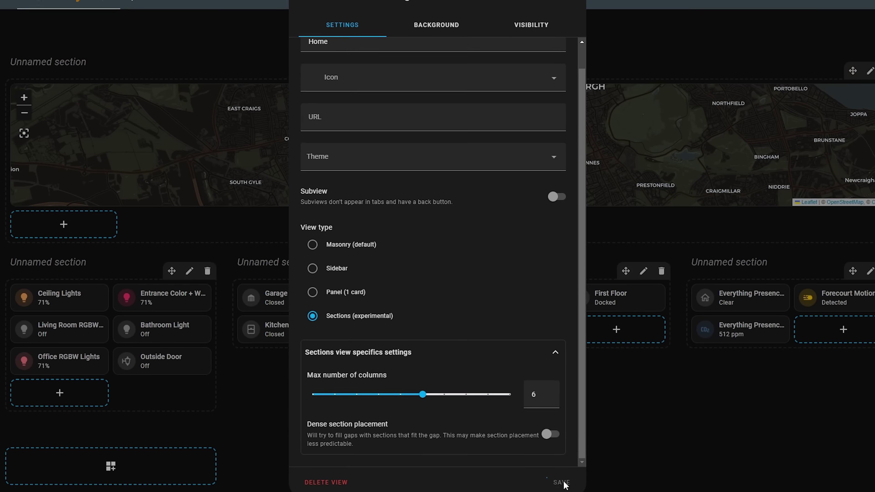
left_click(605, 483)
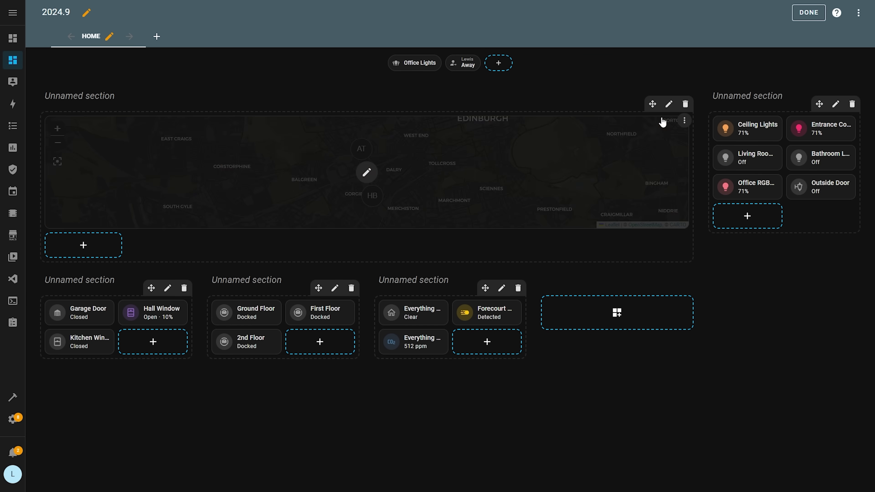
left_click(669, 104)
Widen the map section to five columns, save, and finish editing the layout.
left_click_drag(500, 165, 480, 162)
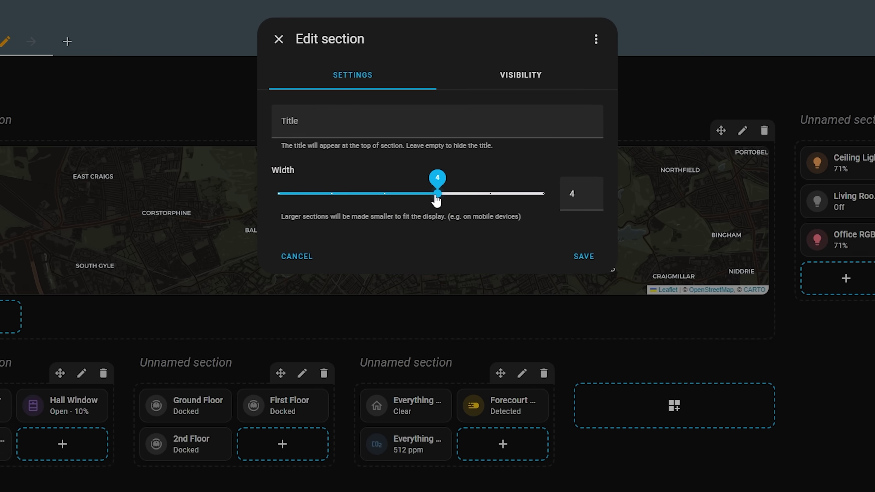
left_click(605, 287)
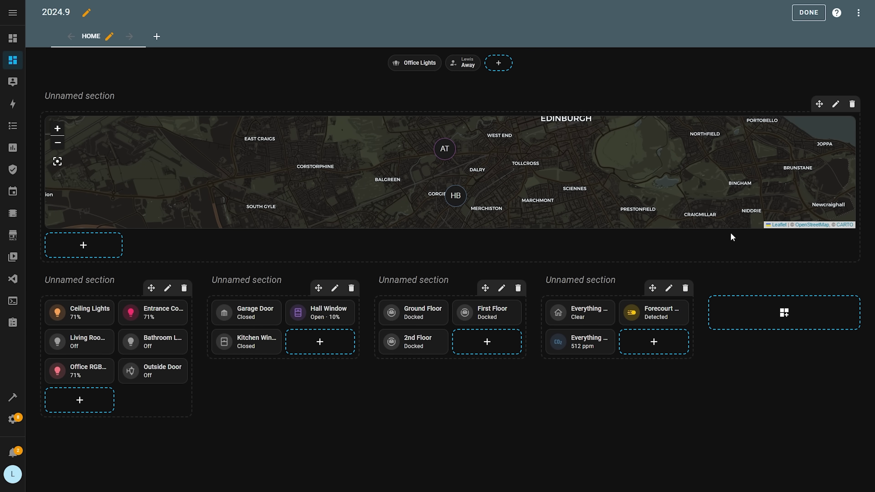
left_click(808, 13)
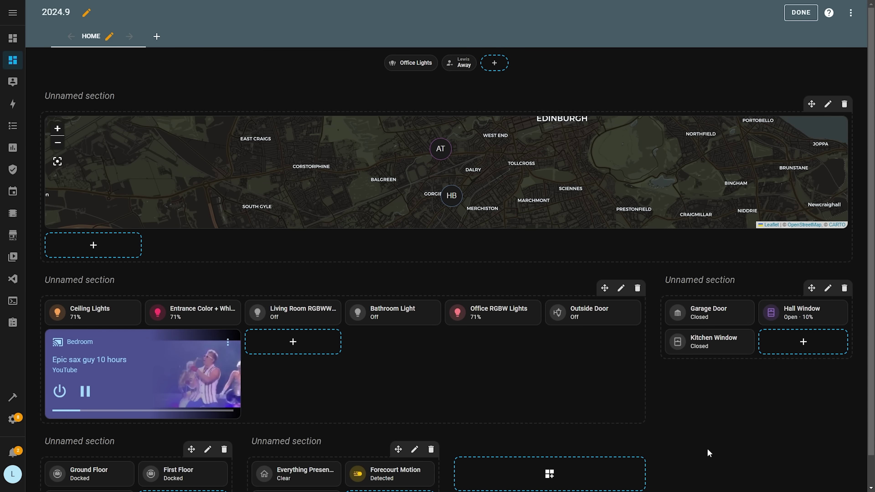
scroll(707, 449, "down", 1)
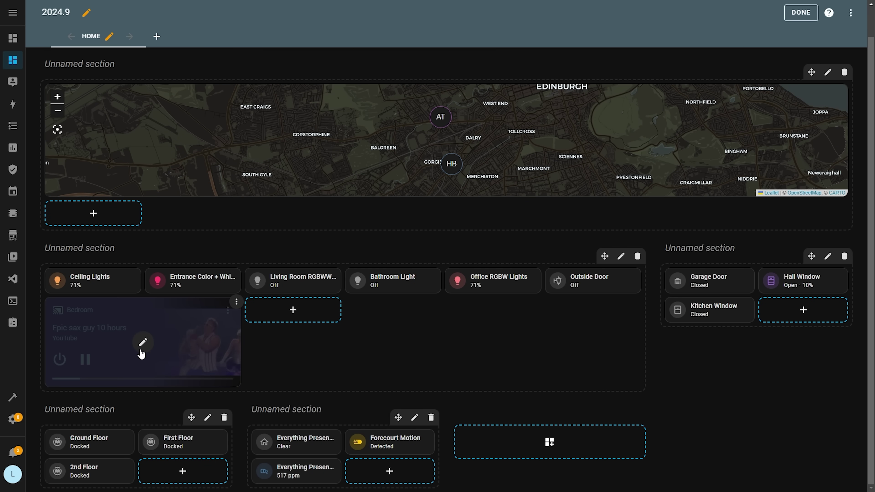
Set the Bedroom media card to full width in its Layout options and save.
left_click(144, 343)
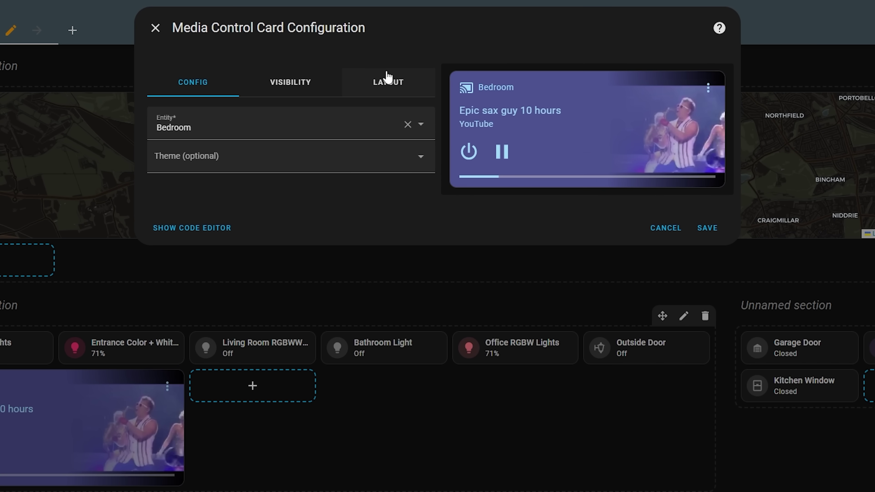
left_click(401, 87)
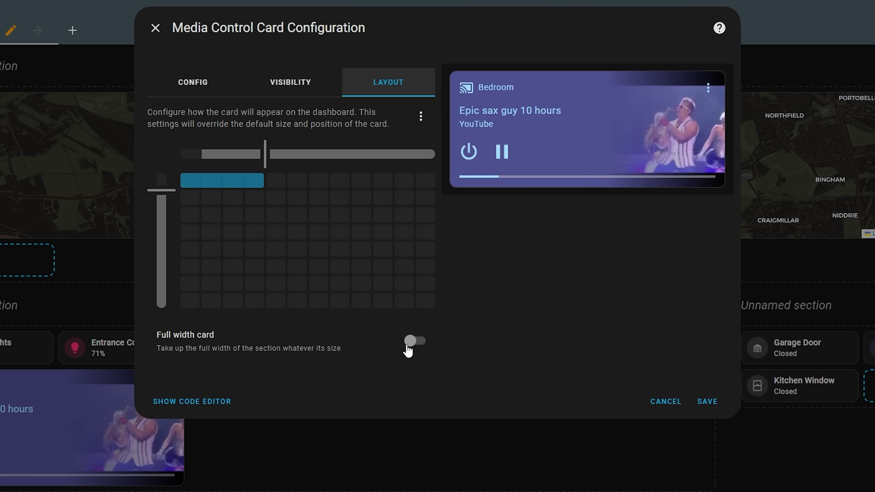
left_click(434, 341)
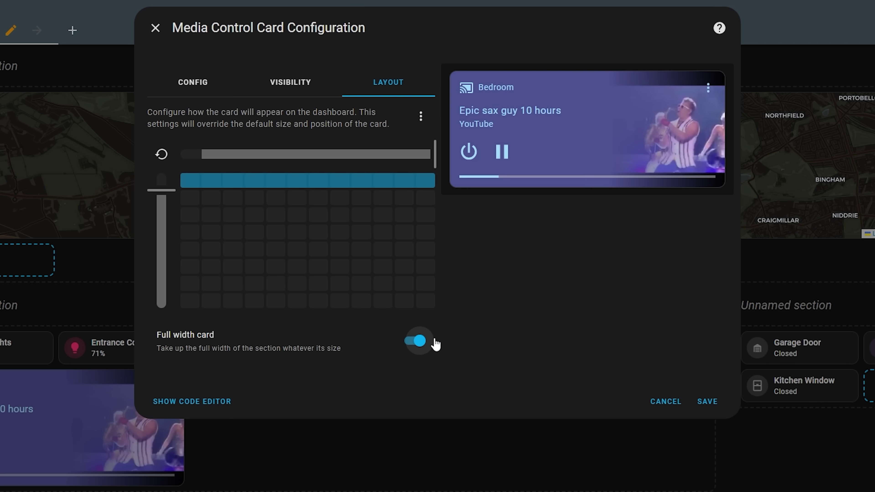
left_click(707, 401)
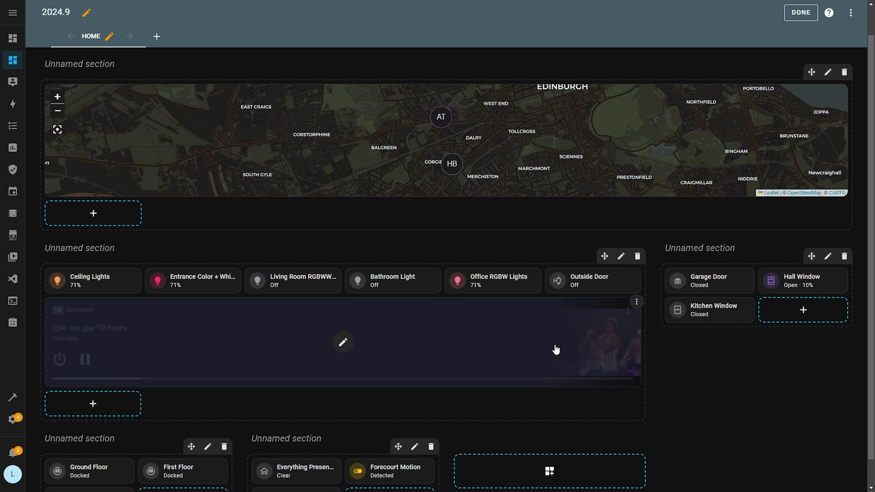
Turn off automatic full width and stretch the Bedroom media card across every grid column.
left_click(339, 350)
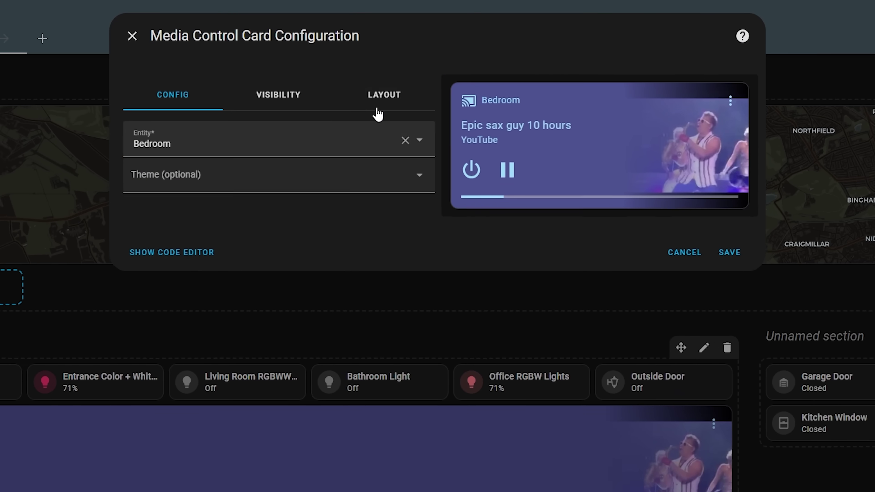
left_click(400, 78)
left_click(429, 408)
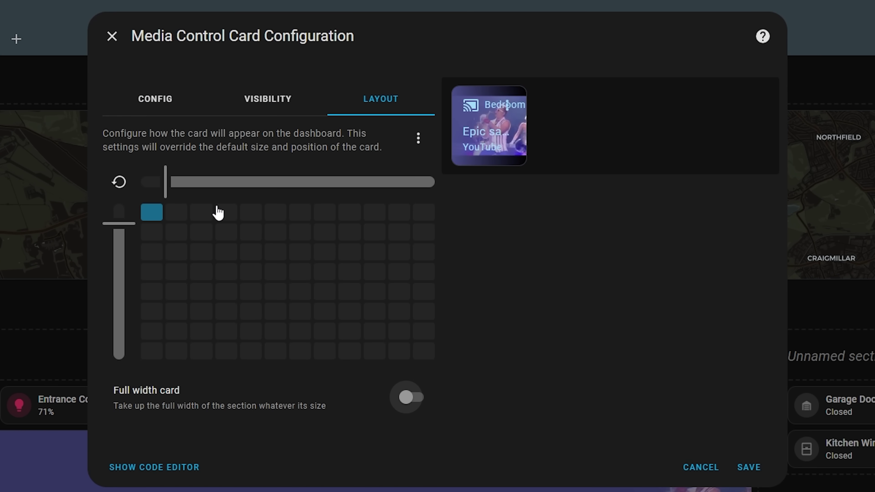
left_click_drag(169, 189, 474, 187)
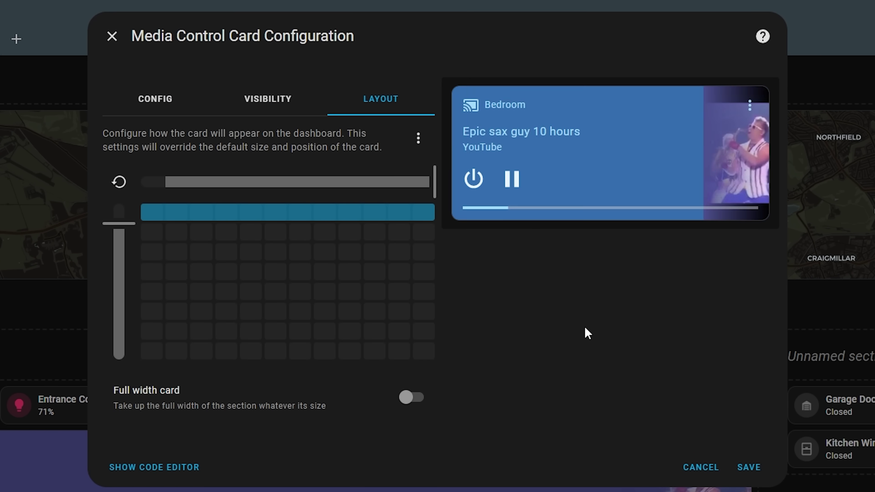
left_click(749, 467)
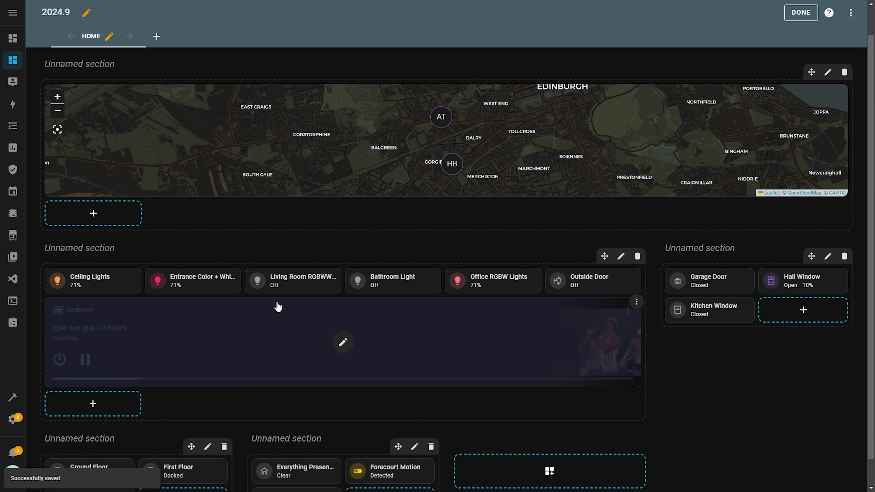
left_click(621, 257)
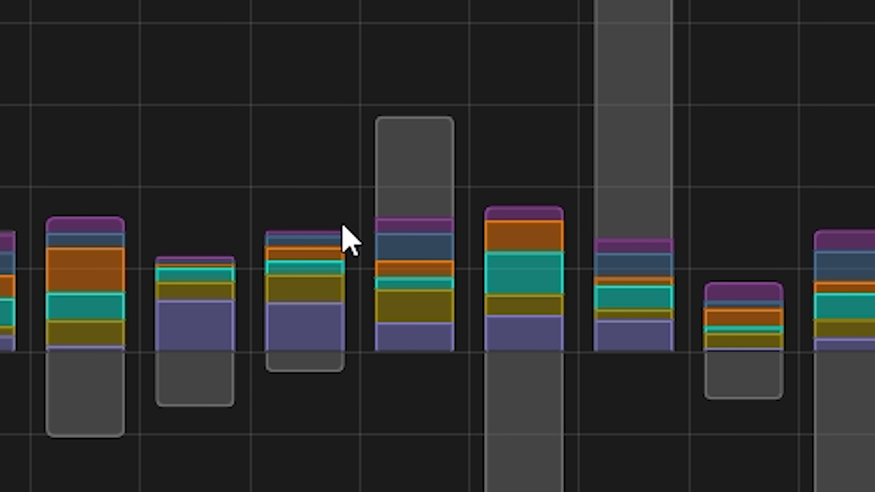
mouse_move(391, 169)
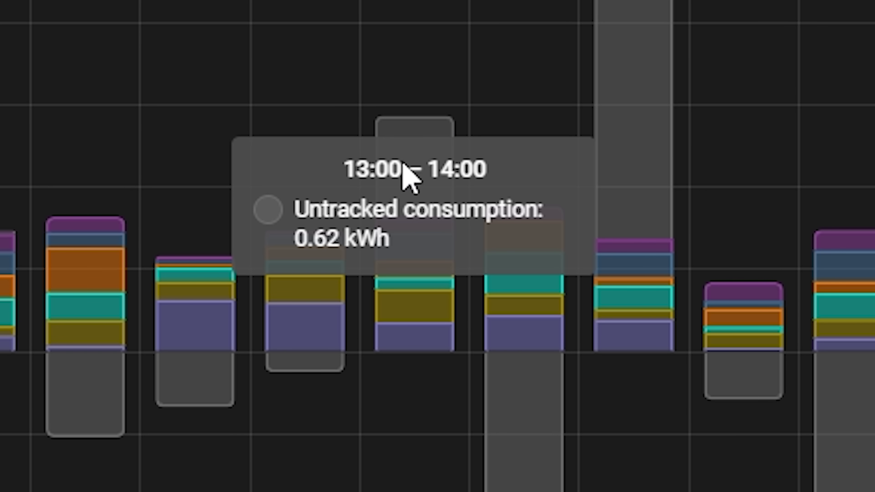
mouse_move(618, 79)
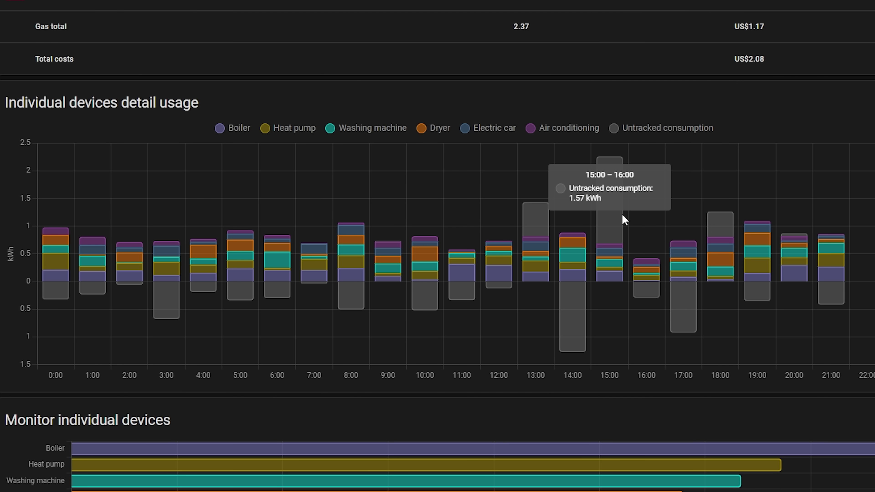
left_click(617, 137)
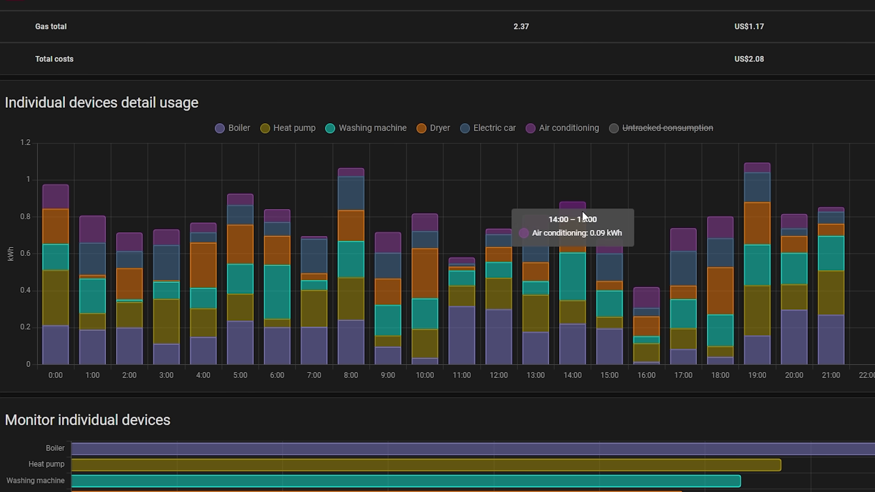
left_click(610, 129)
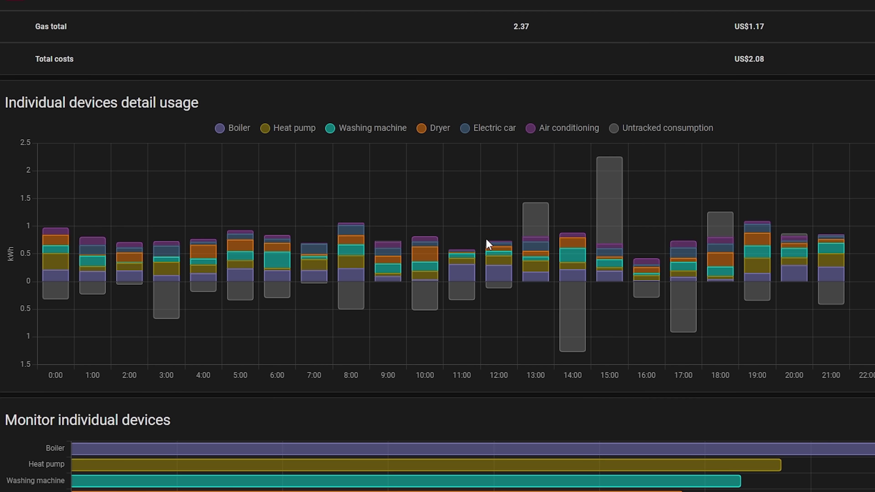
mouse_move(435, 257)
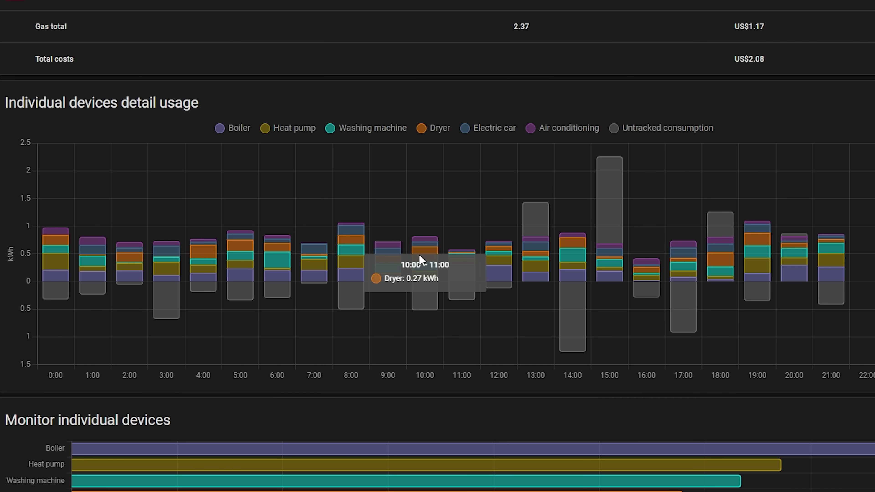
mouse_move(356, 290)
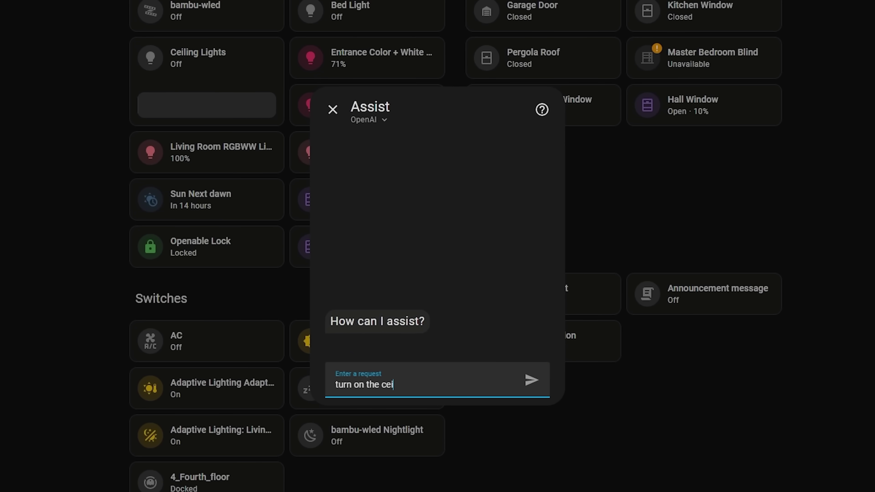
Send the Assist request 'turn on the ceiling lights'.
key("Return")
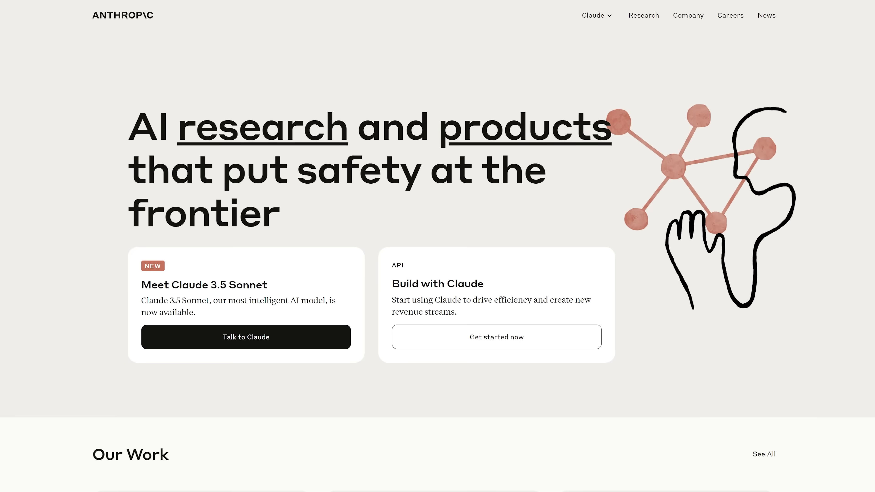
scroll(836, 310, "down", 3)
scroll(835, 310, "down", 5)
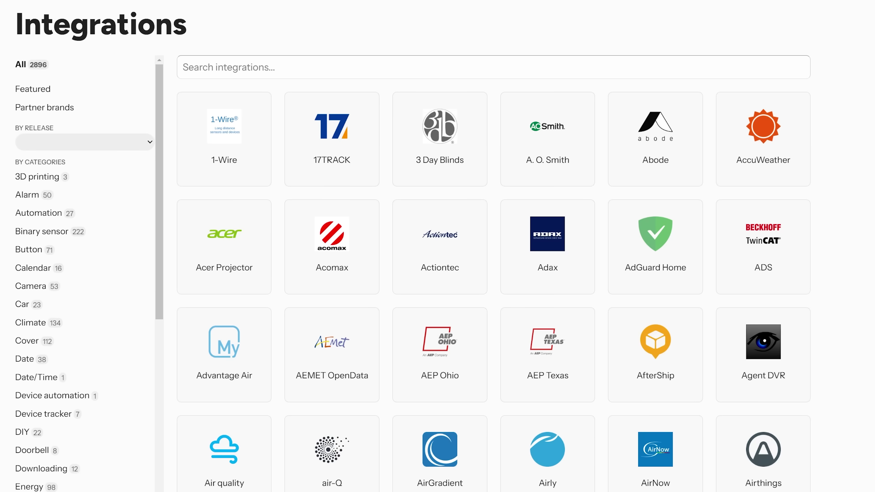
scroll(494, 246, "down", 15)
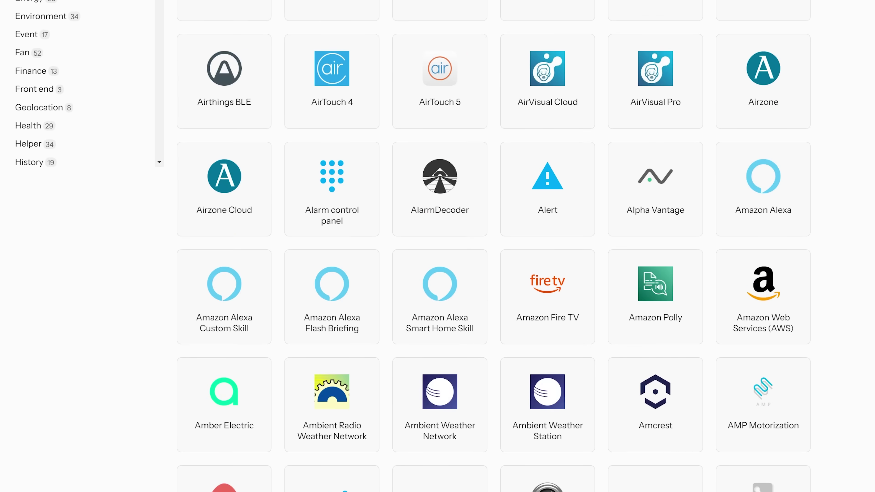
scroll(494, 246, "down", 17)
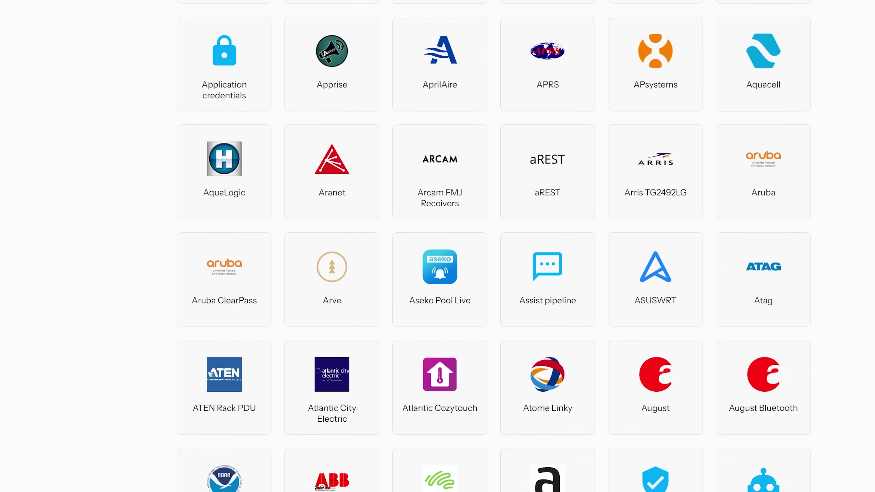
scroll(494, 247, "down", 13)
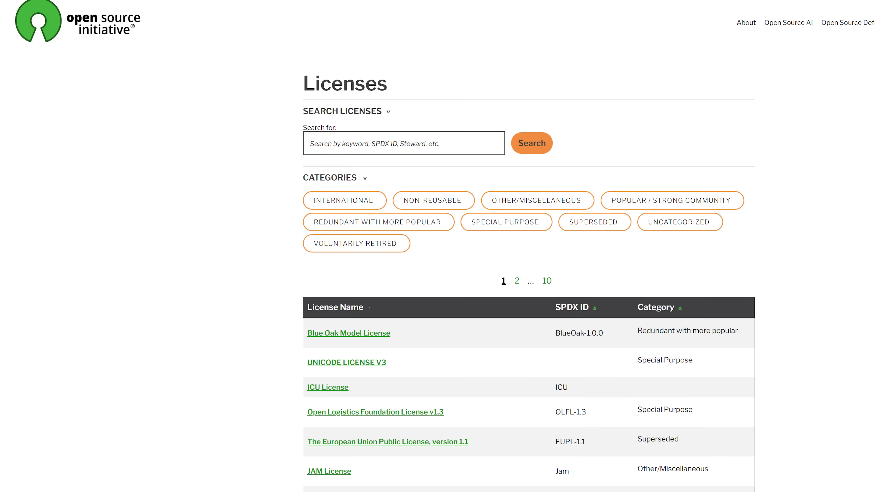
scroll(494, 246, "down", 1)
scroll(494, 246, "down", 2)
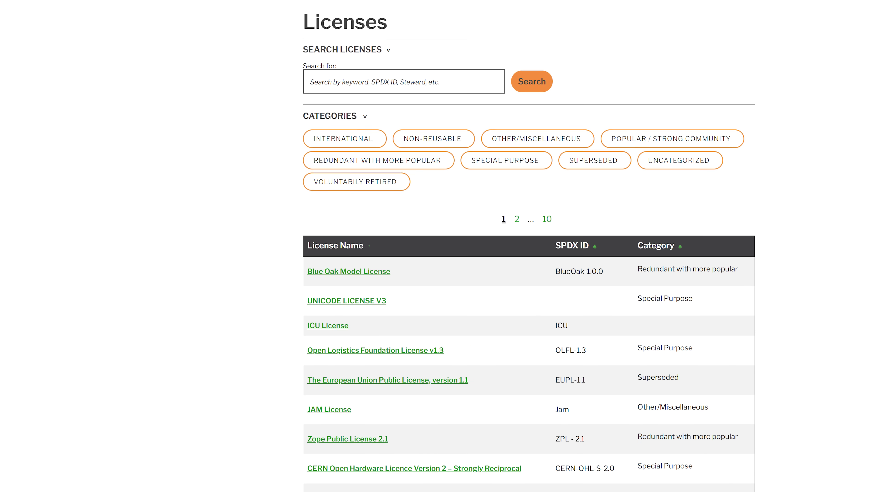
scroll(494, 246, "down", 2)
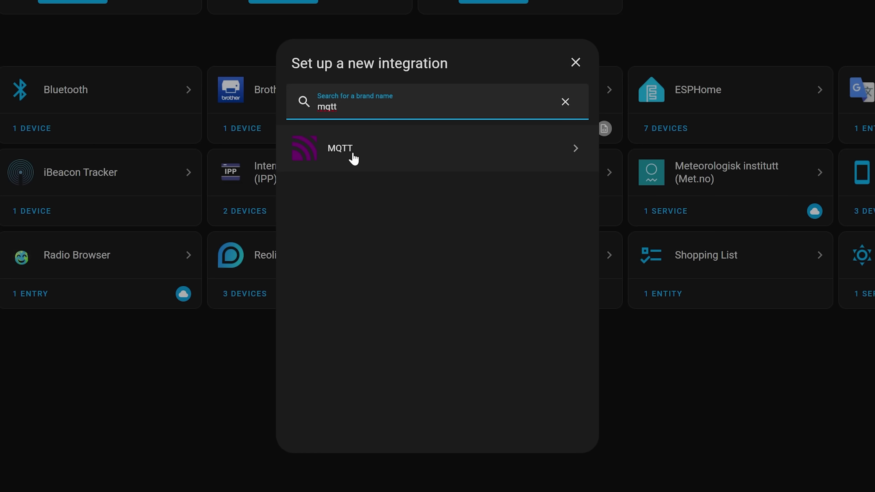
left_click(345, 156)
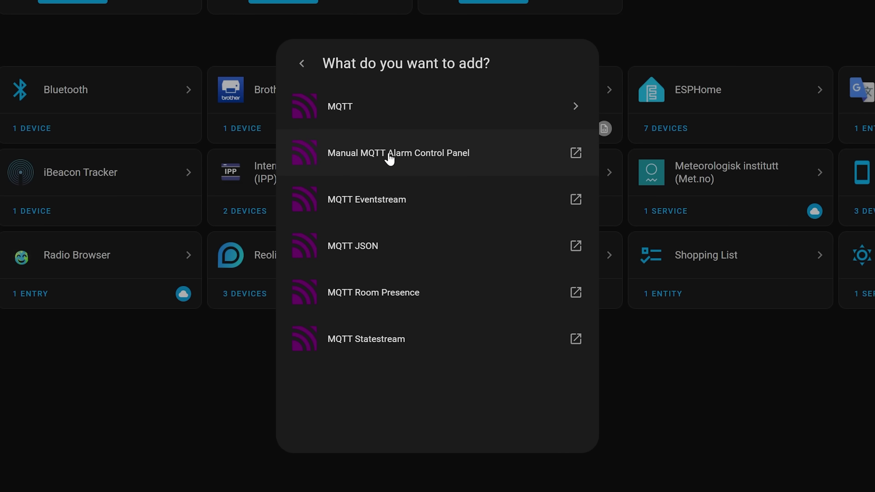
Set up MQTT using the official Mosquitto broker add-on.
left_click(382, 113)
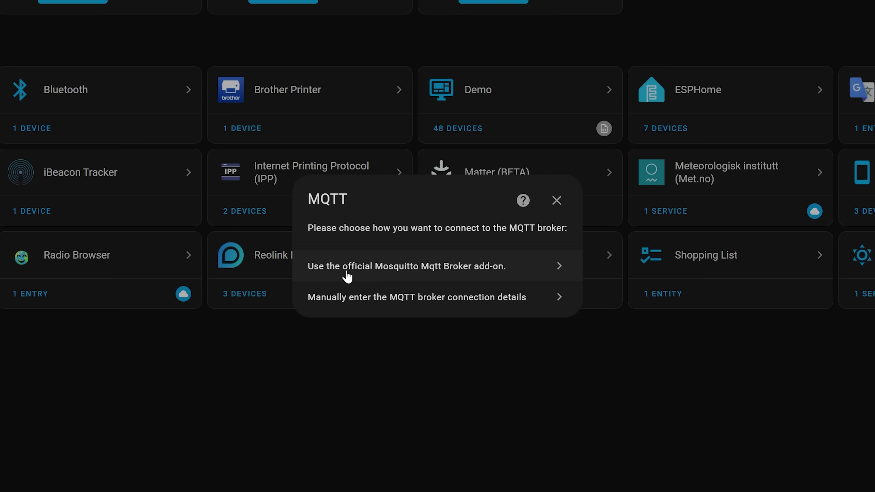
left_click(487, 272)
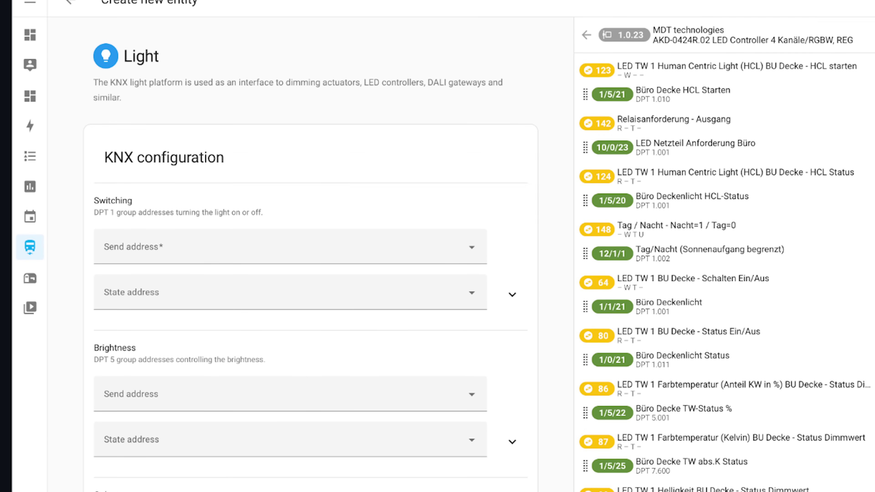
scroll(289, 242, "down", 4)
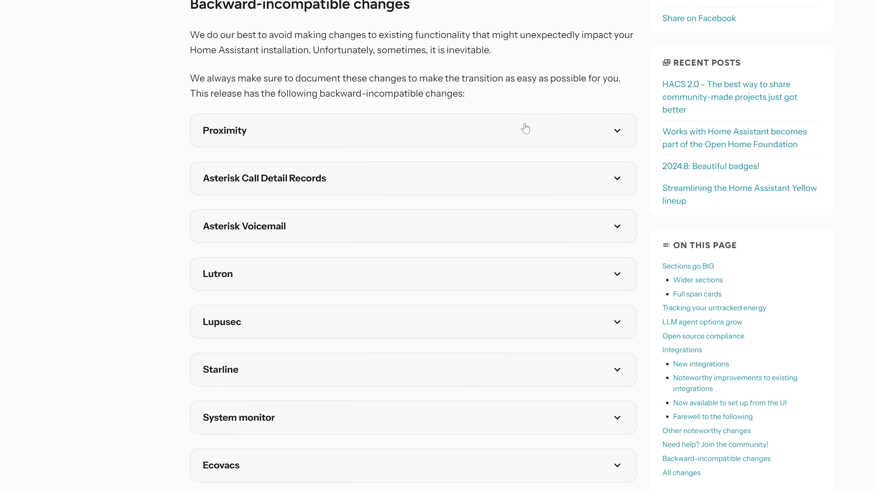
Expand the Proximity entry under Backward-incompatible changes and highlight its removed-entity sentence.
scroll(526, 128, "down", 8)
scroll(390, 259, "down", 7)
scroll(390, 258, "up", 15)
left_click(268, 136)
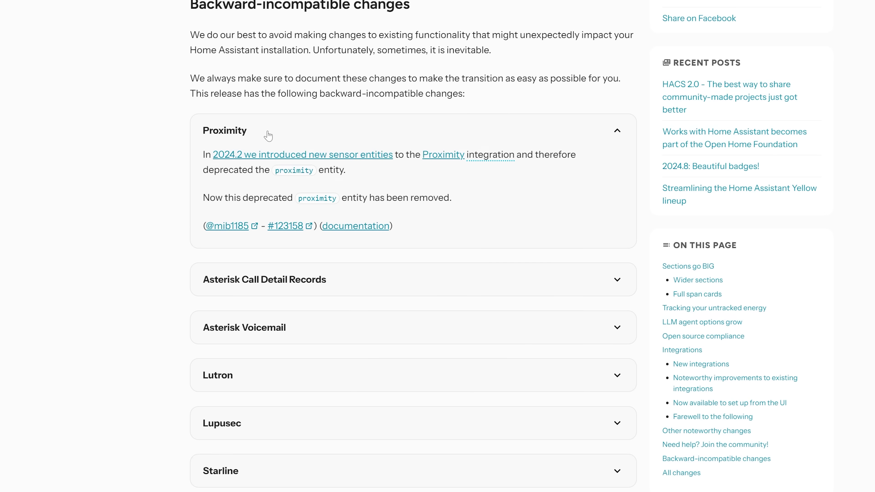
triple_click(433, 199)
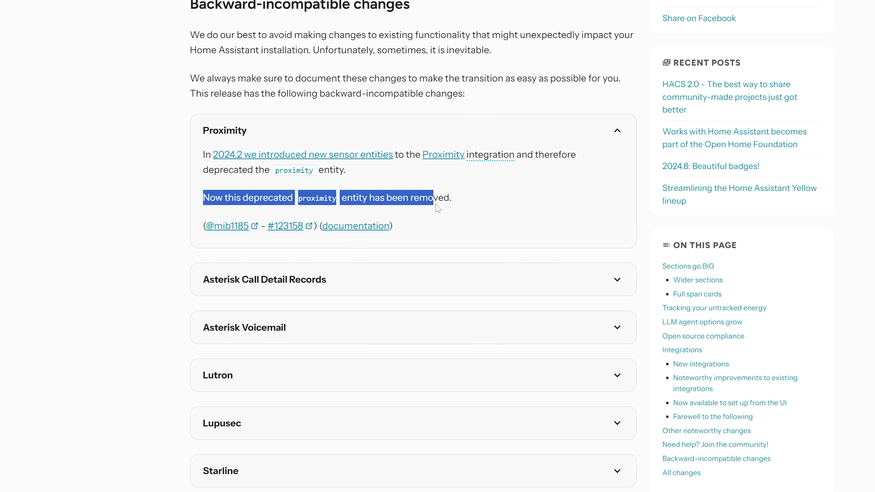
left_click(462, 208)
Expand the Asterisk Call Detail Records, Asterisk Voicemail and Lutron entries.
left_click(326, 285)
scroll(292, 286, "down", 2)
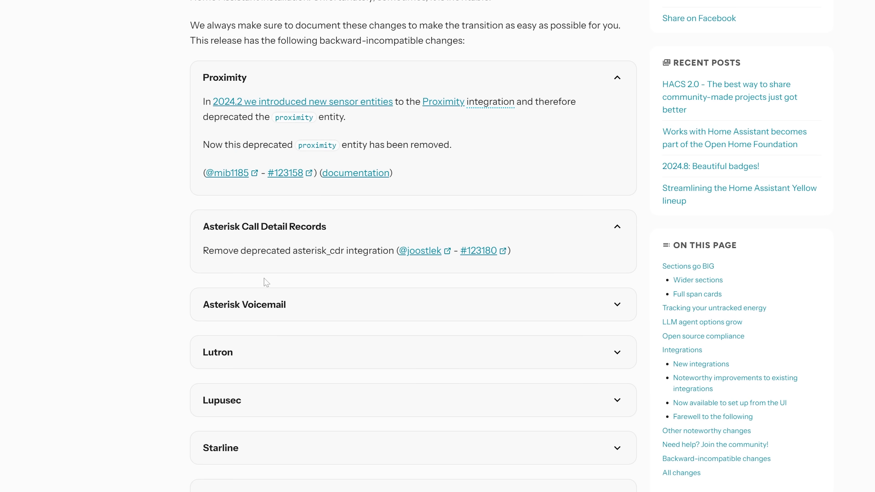
left_click(314, 304)
scroll(314, 304, "down", 4)
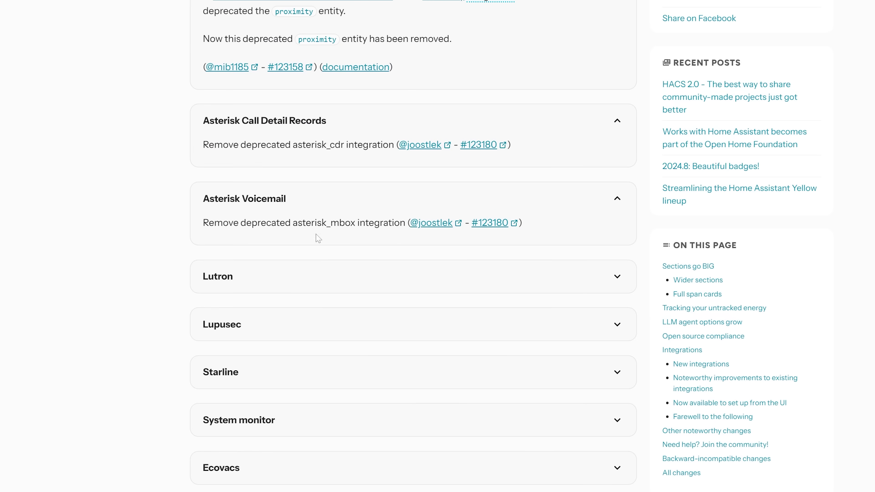
left_click(308, 278)
scroll(308, 278, "down", 2)
left_click_drag(214, 247, 343, 248)
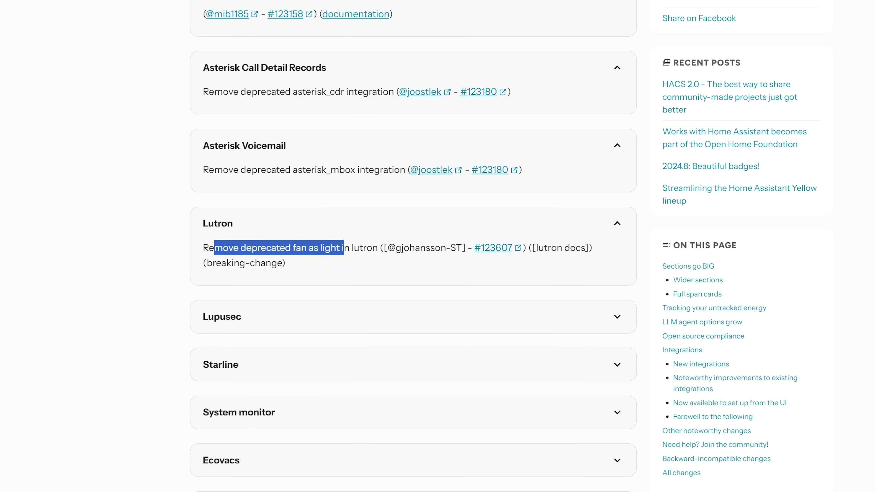